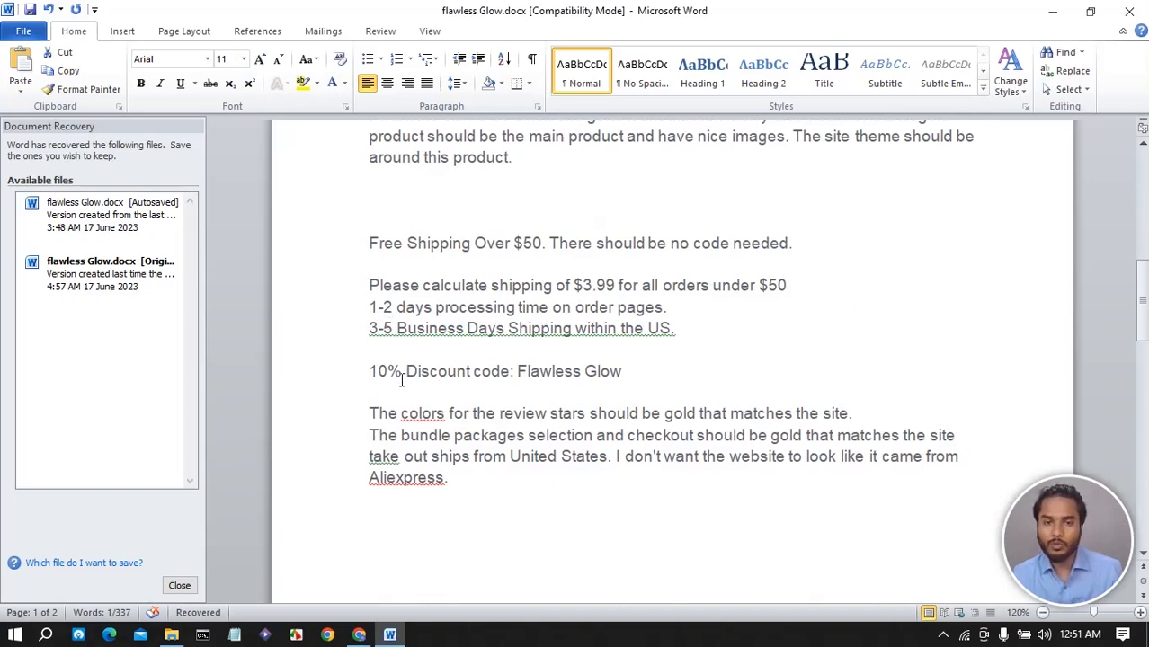
Step: Copy the discount code text "Flawless Glow" from the requirements document
mouse_move(518, 370)
mouse_down()
mouse_move(629, 370)
mouse_move(540, 373)
mouse_up()
click(622, 370)
right_click(540, 376)
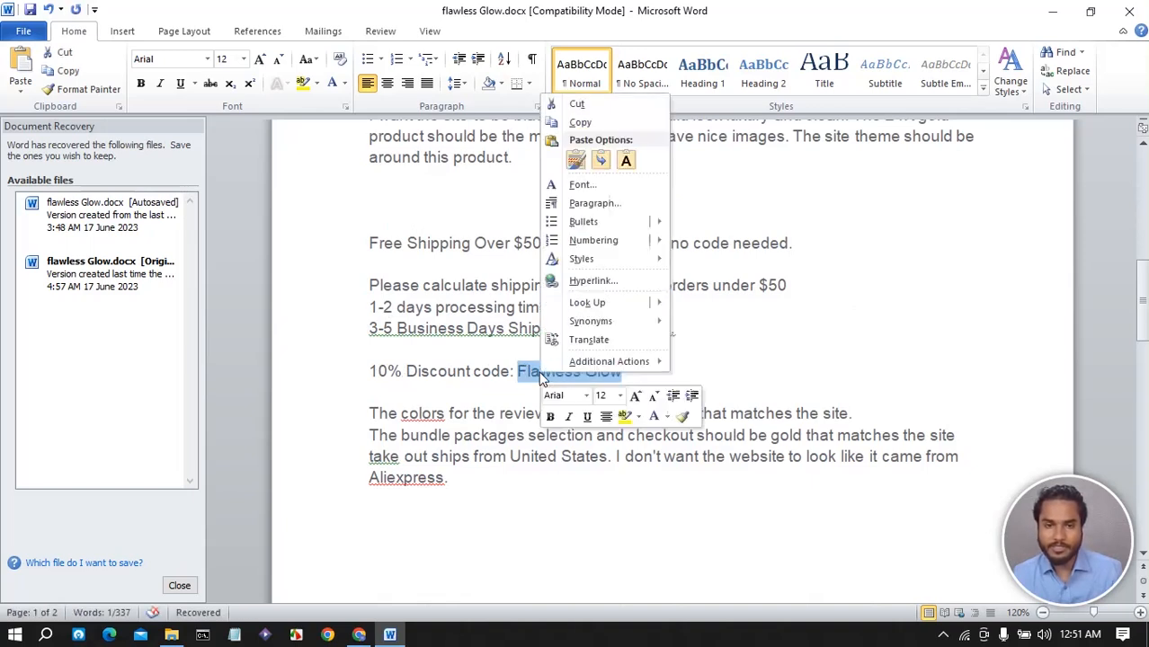
click(582, 123)
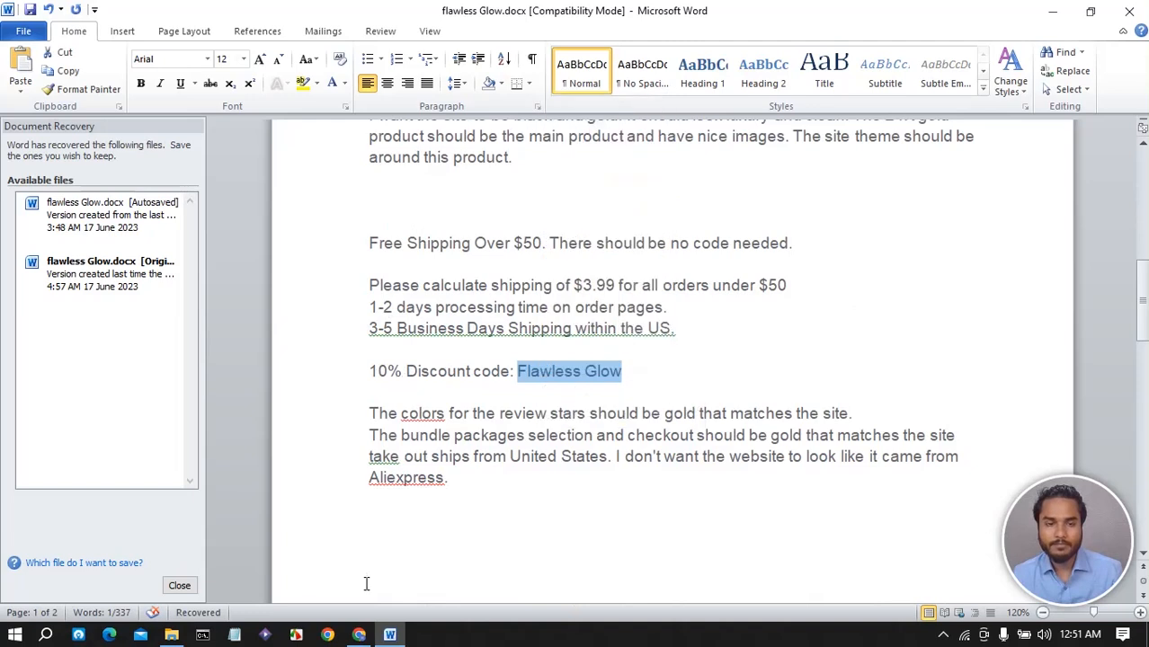
Step: Switch to the Shopify admin in Chrome, exit the theme editor and open the store's discounts
click(359, 635)
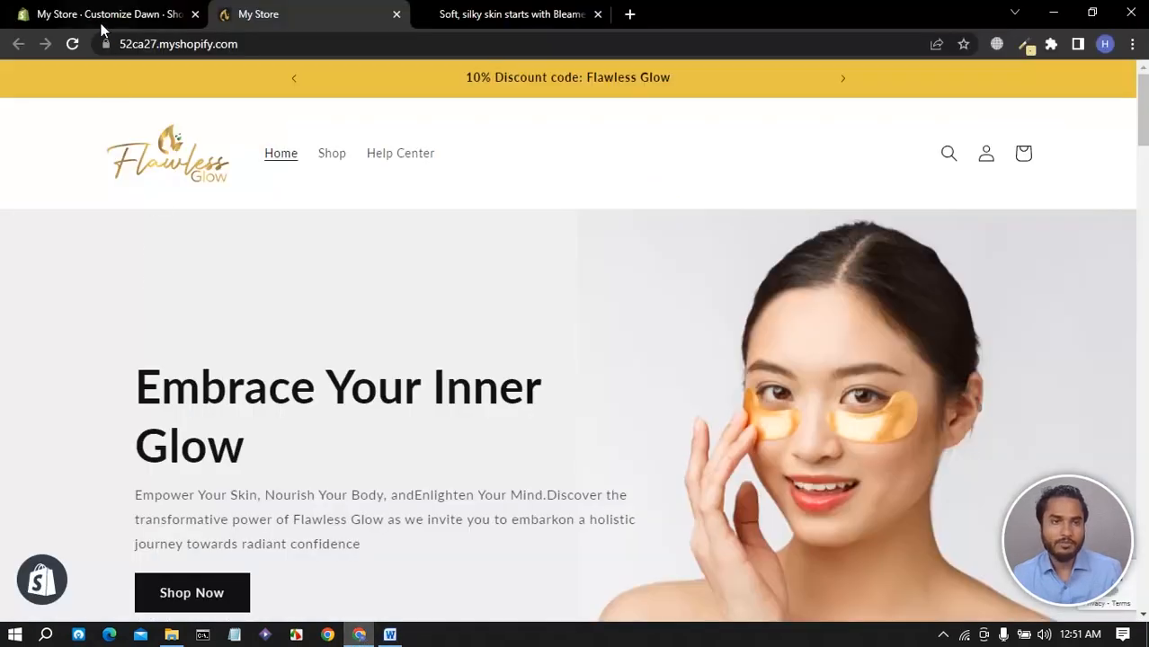
click(102, 29)
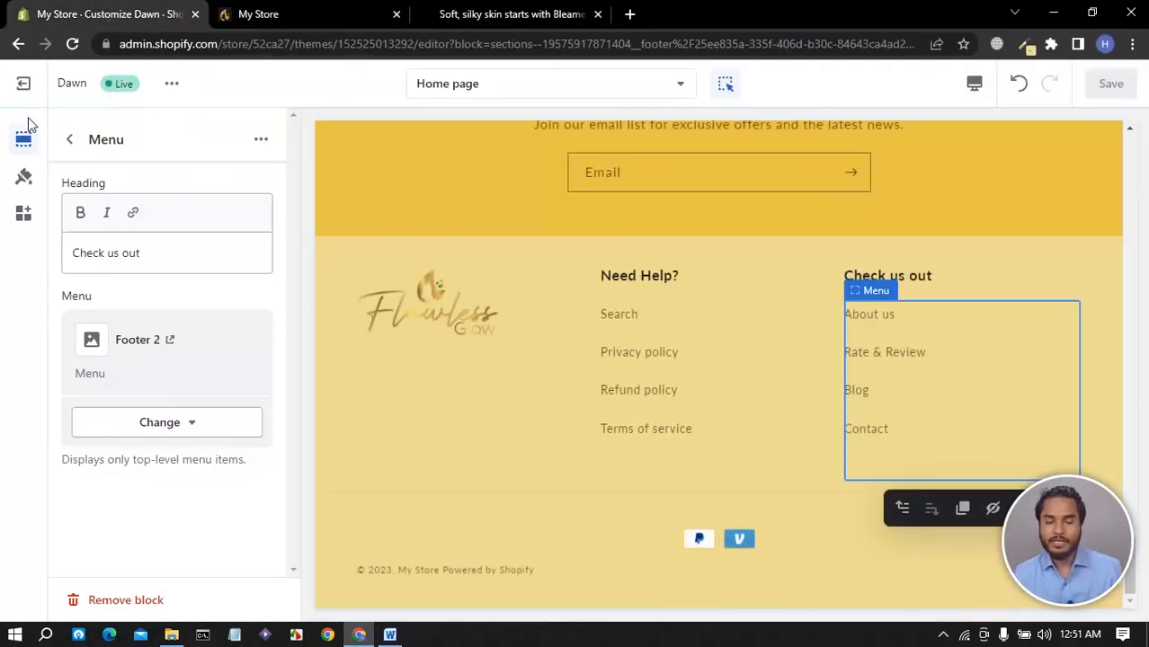
click(33, 88)
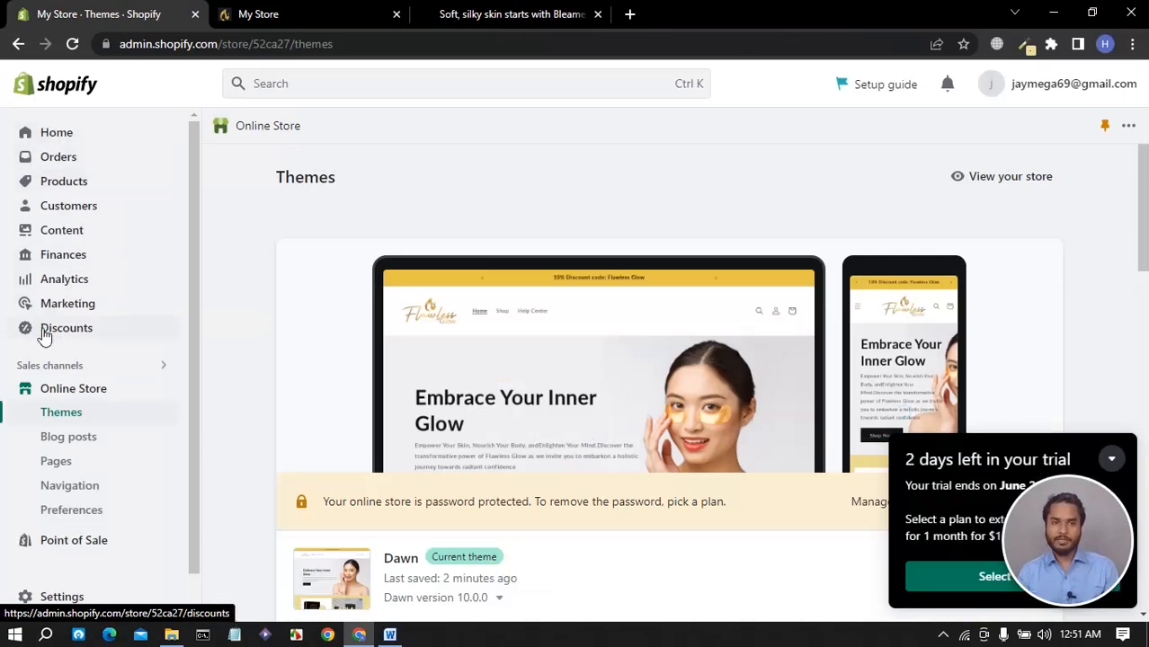
click(70, 336)
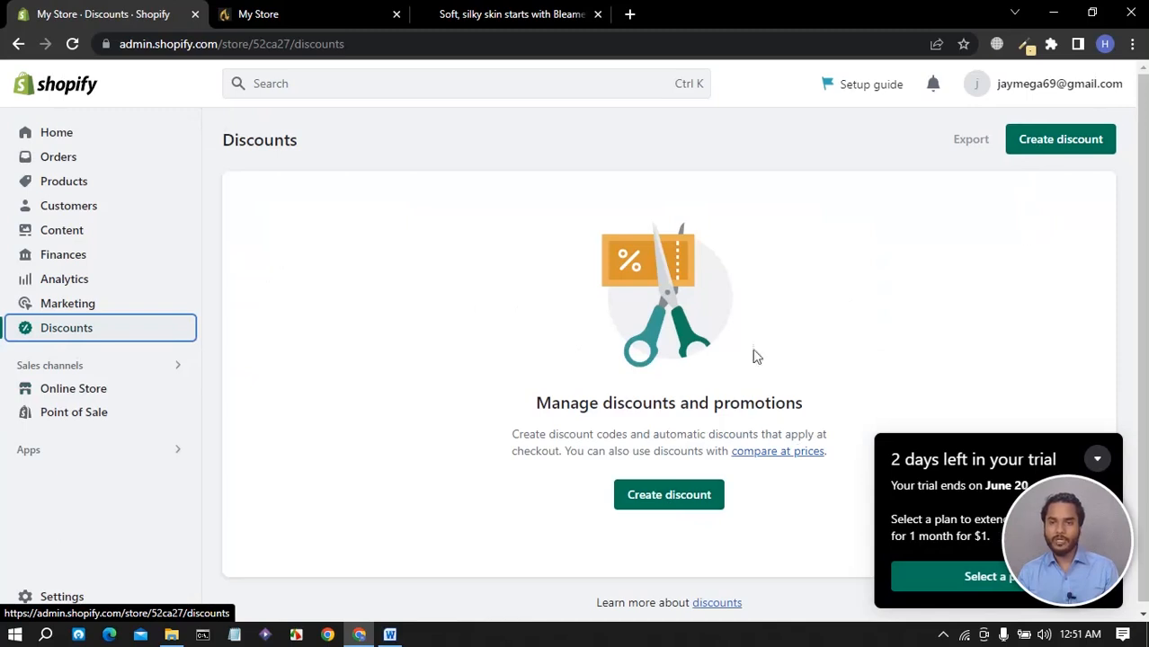
Step: Start a new Amount off order discount and enter Flawless Glow as its discount code
click(672, 499)
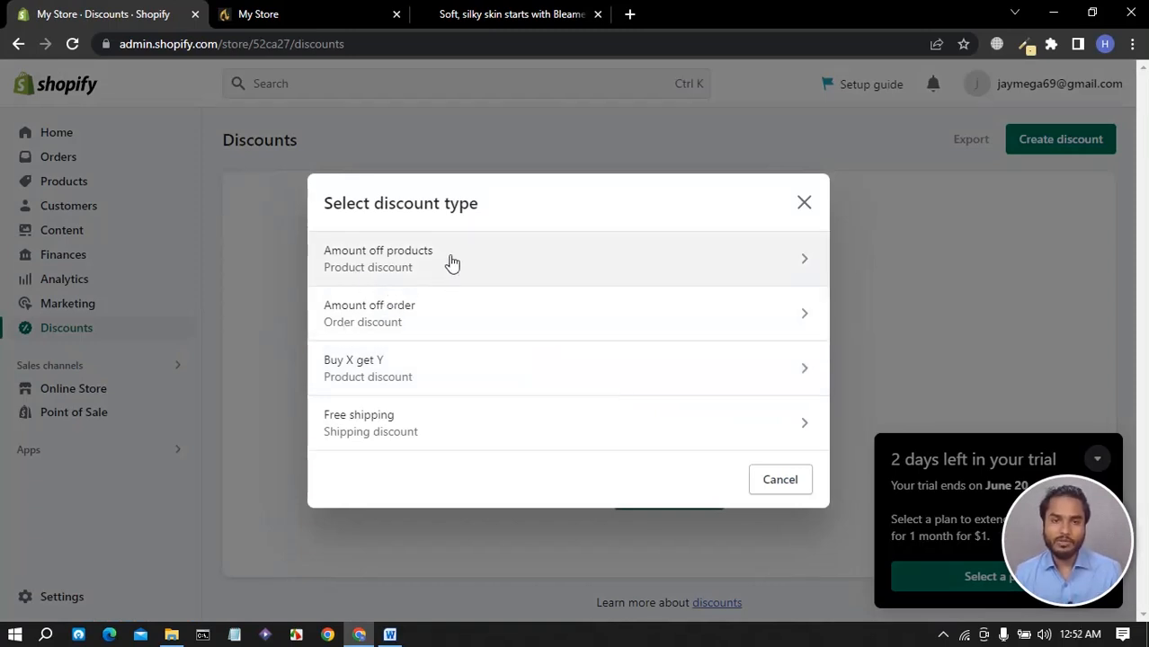
click(398, 317)
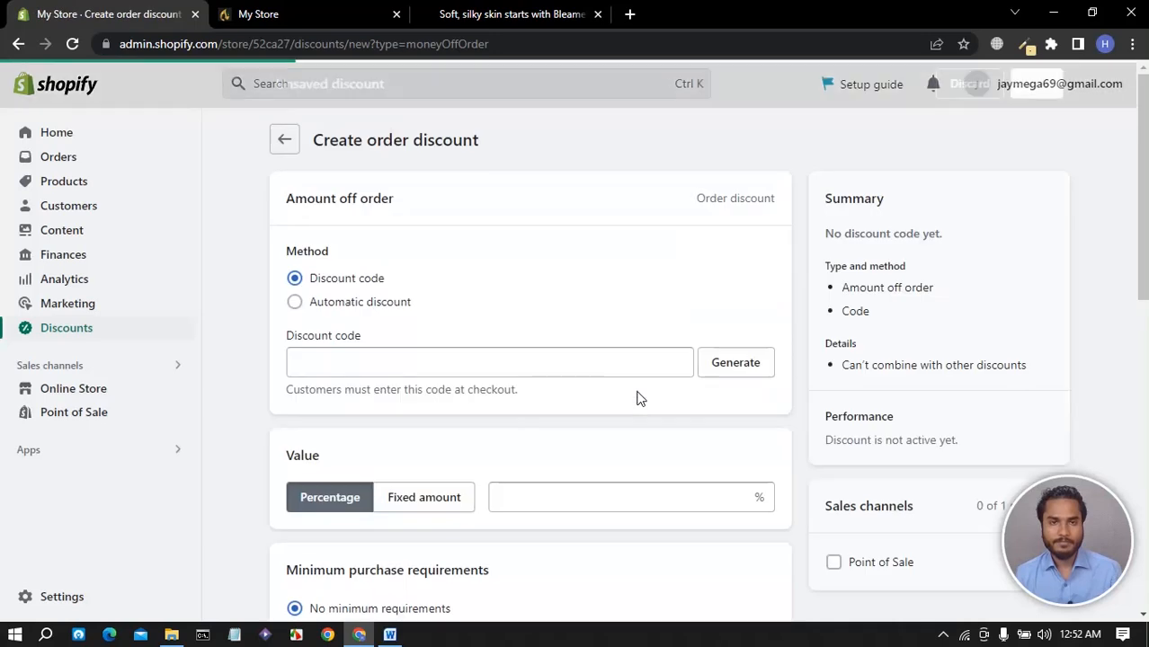
click(347, 367)
key(ctrl+v)
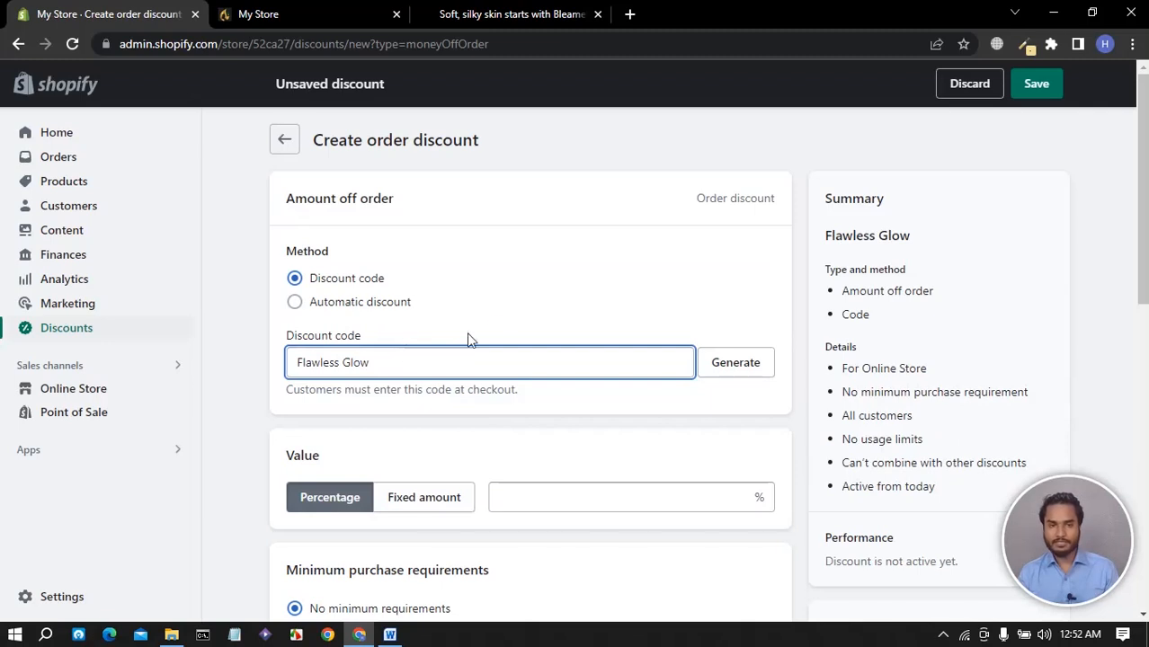
Step: Set the discount value to 10 percent and limit the discount to one use per customer
scroll(495, 323, down, 3)
click(611, 225)
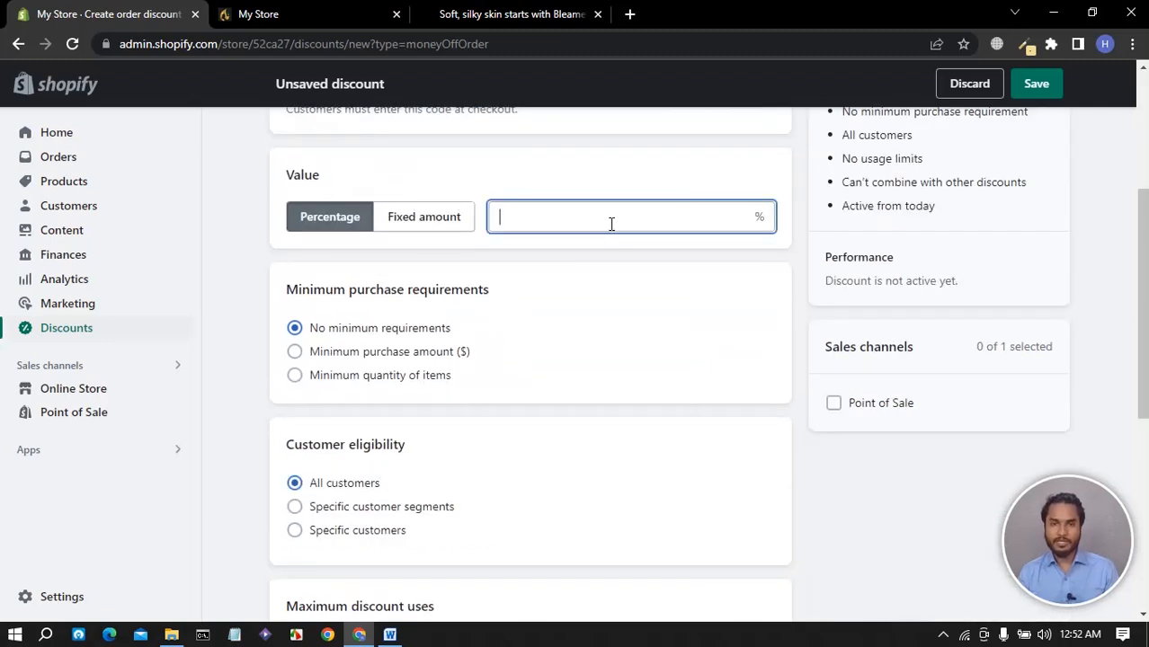
text(10)
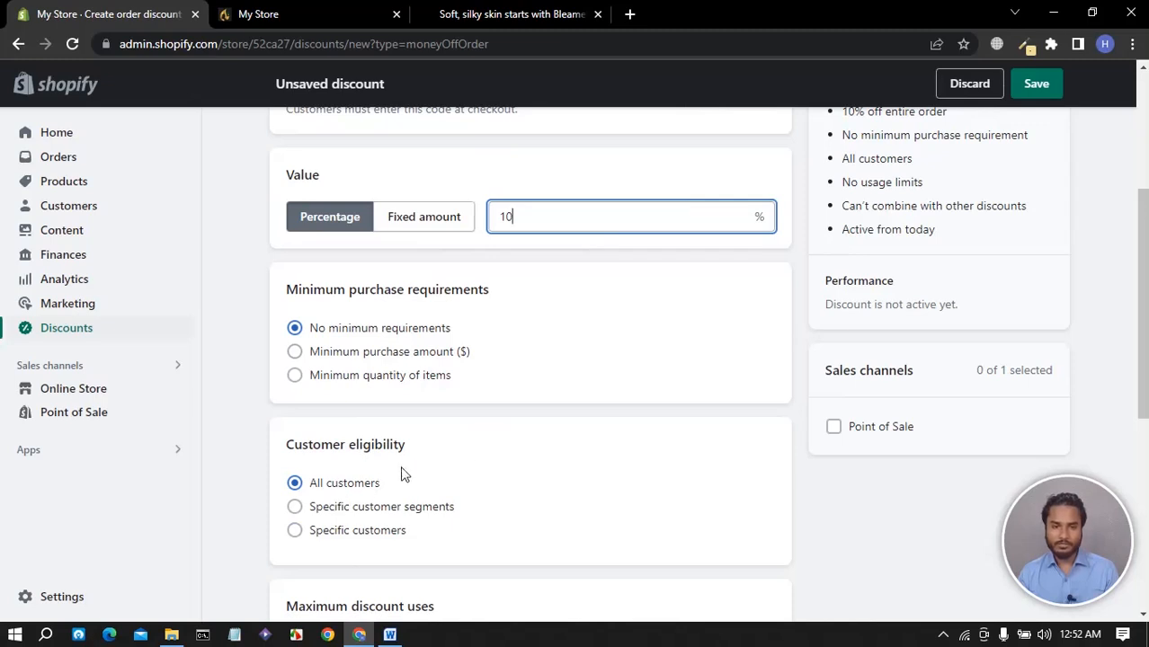
scroll(412, 445, down, 3)
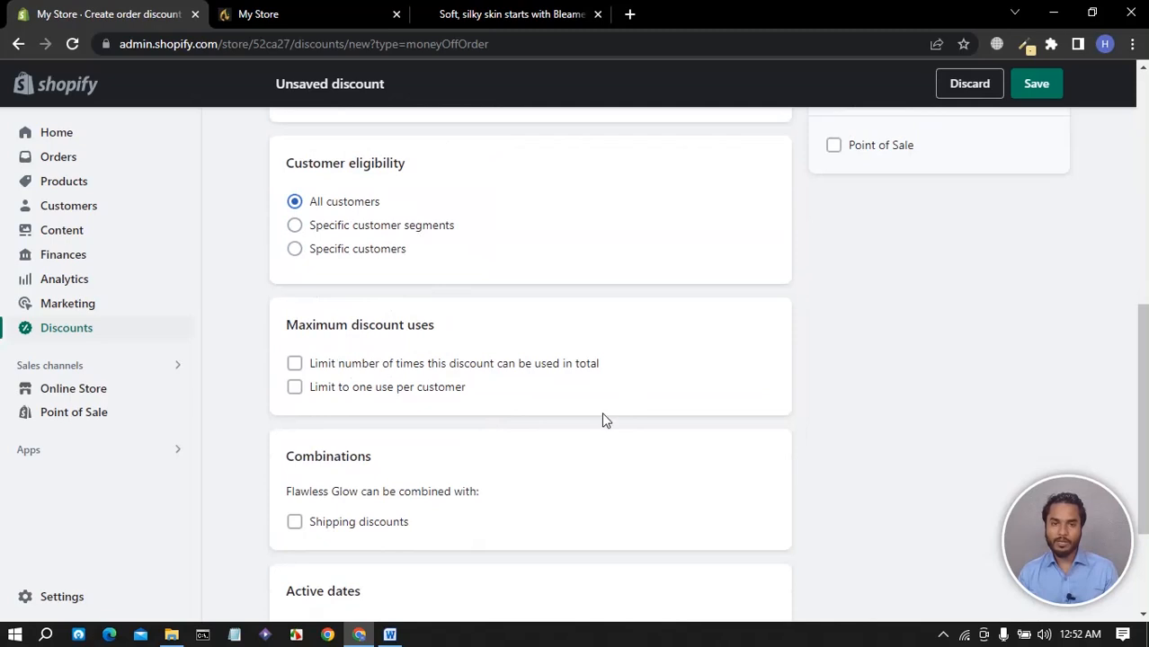
click(295, 388)
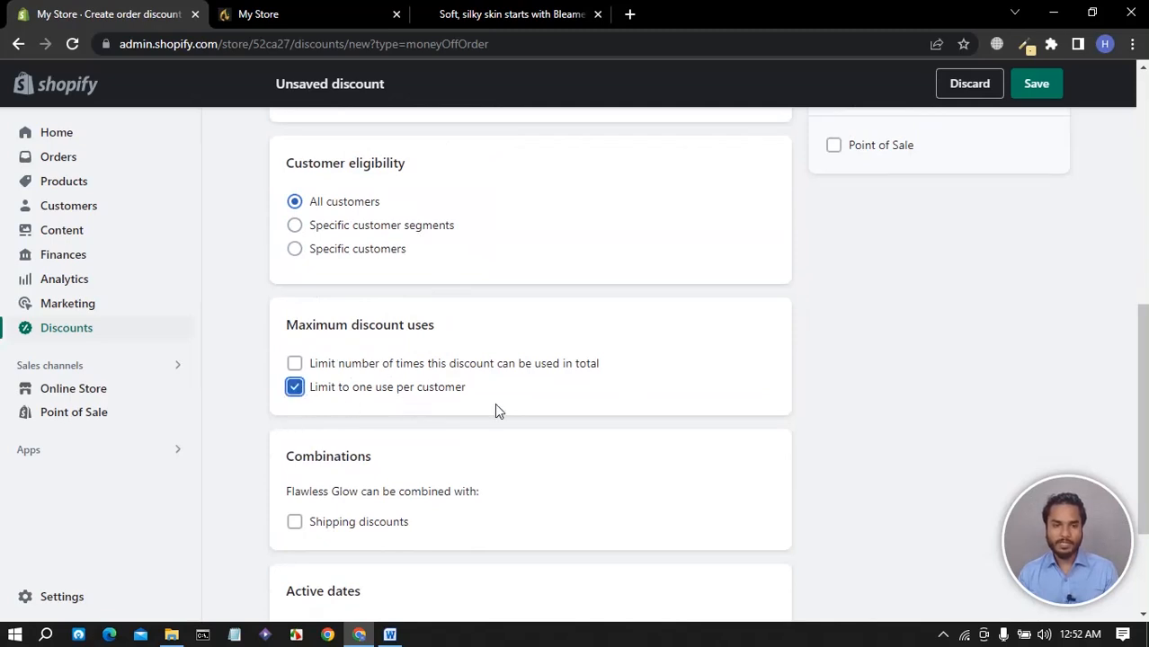
scroll(424, 438, down, 2)
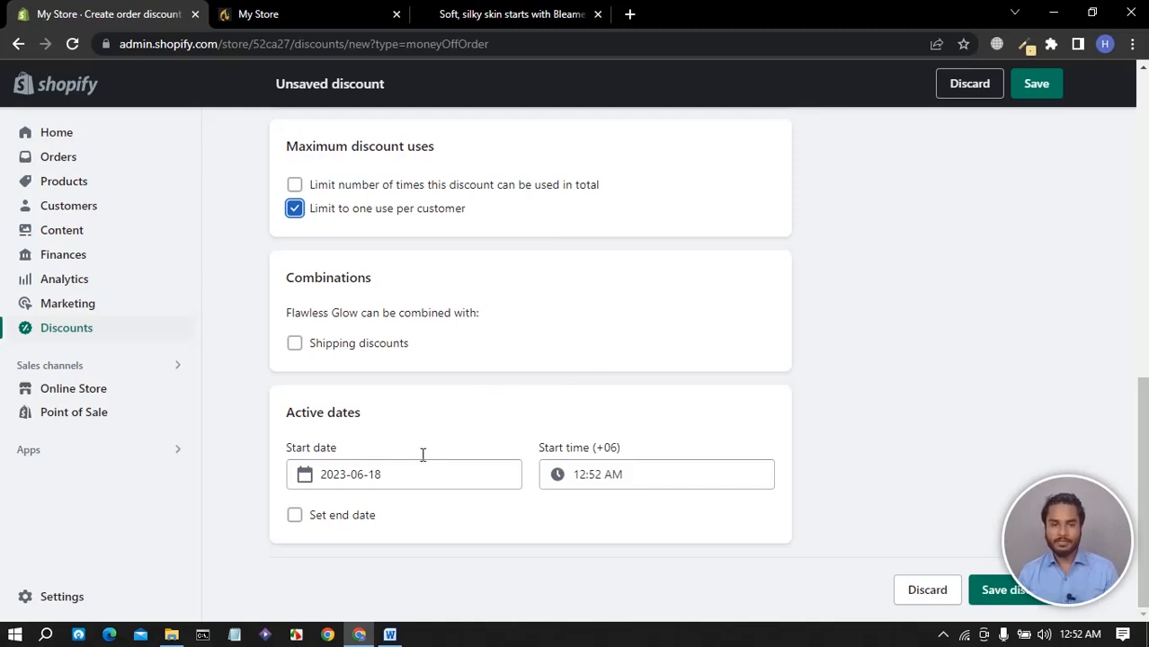
click(446, 475)
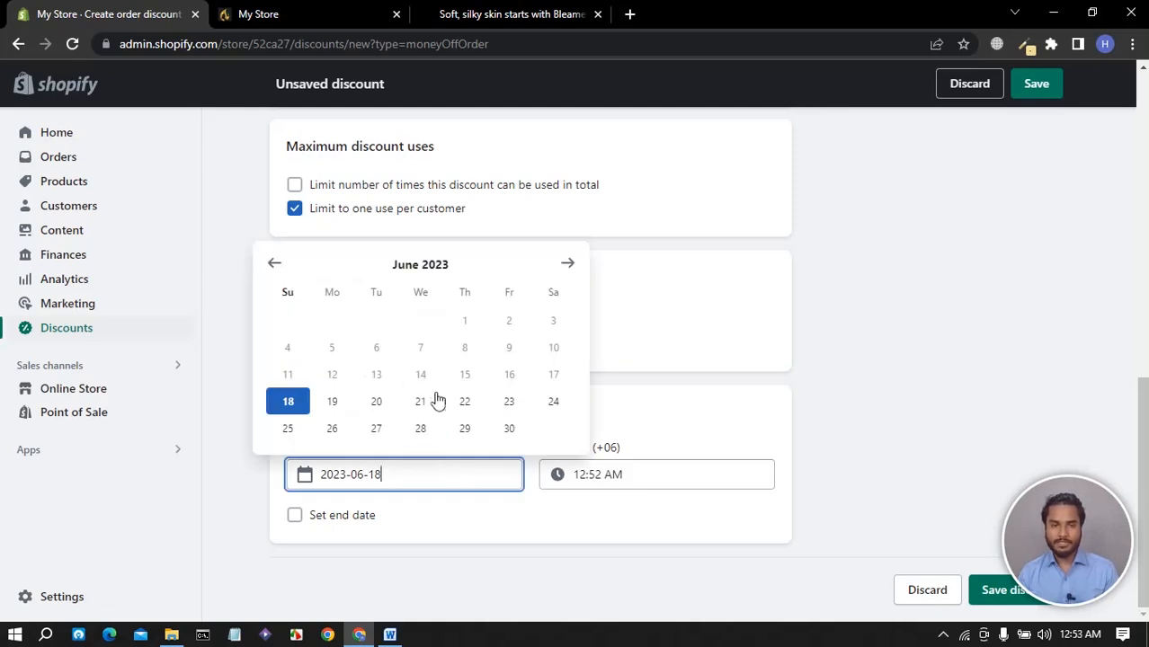
click(657, 478)
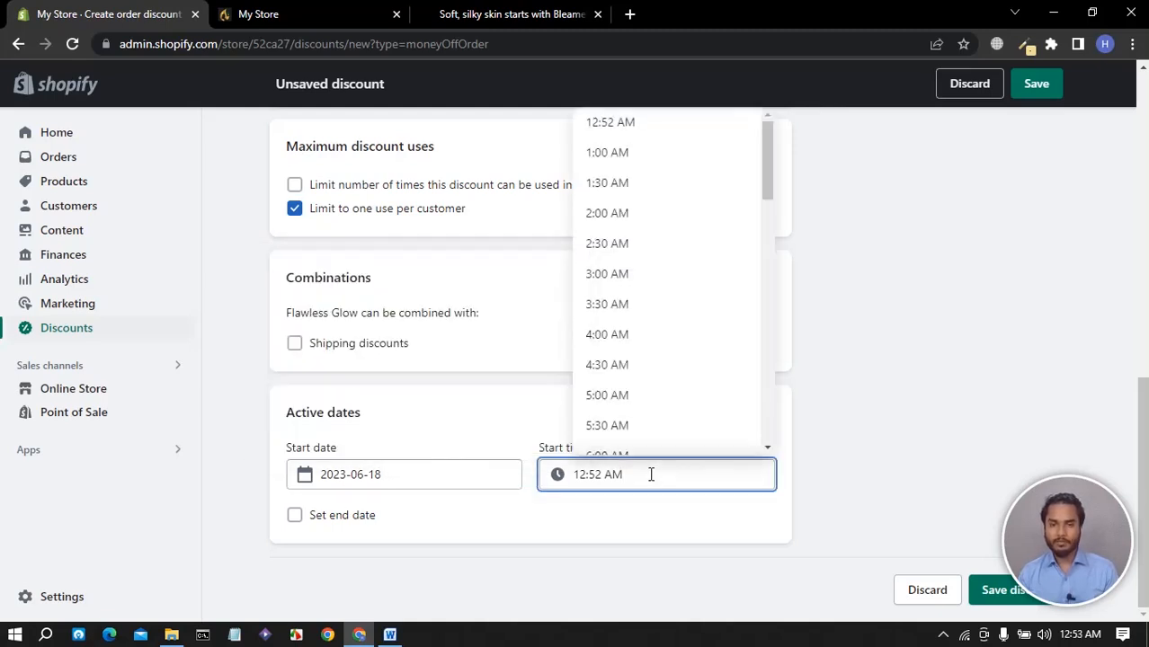
click(296, 518)
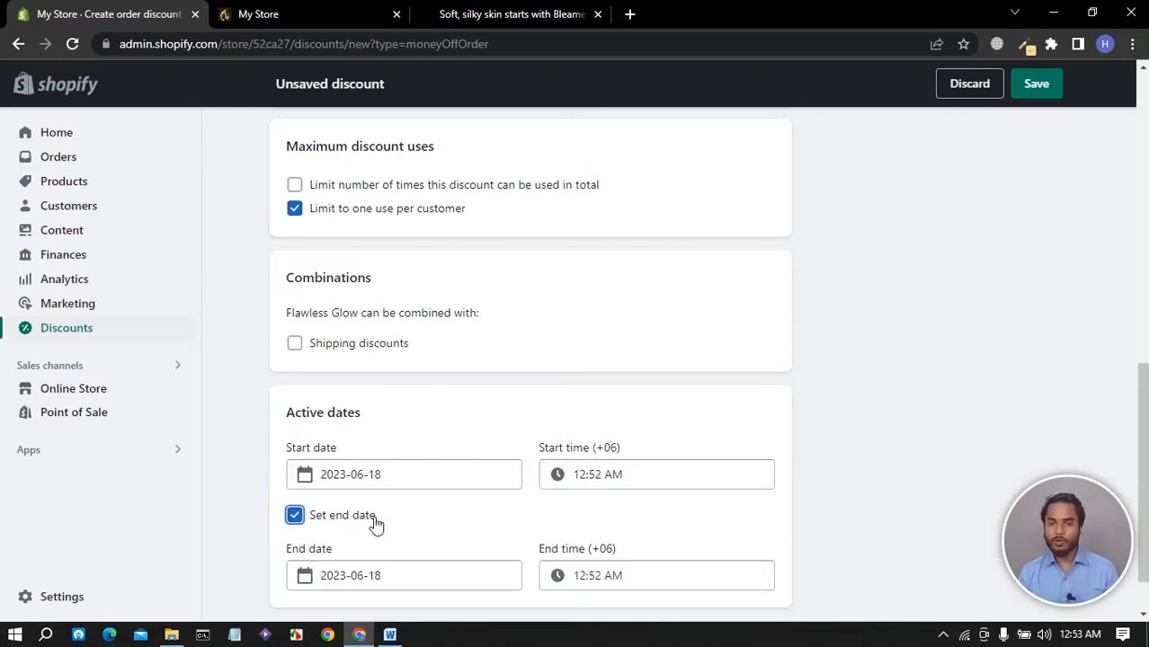
click(295, 515)
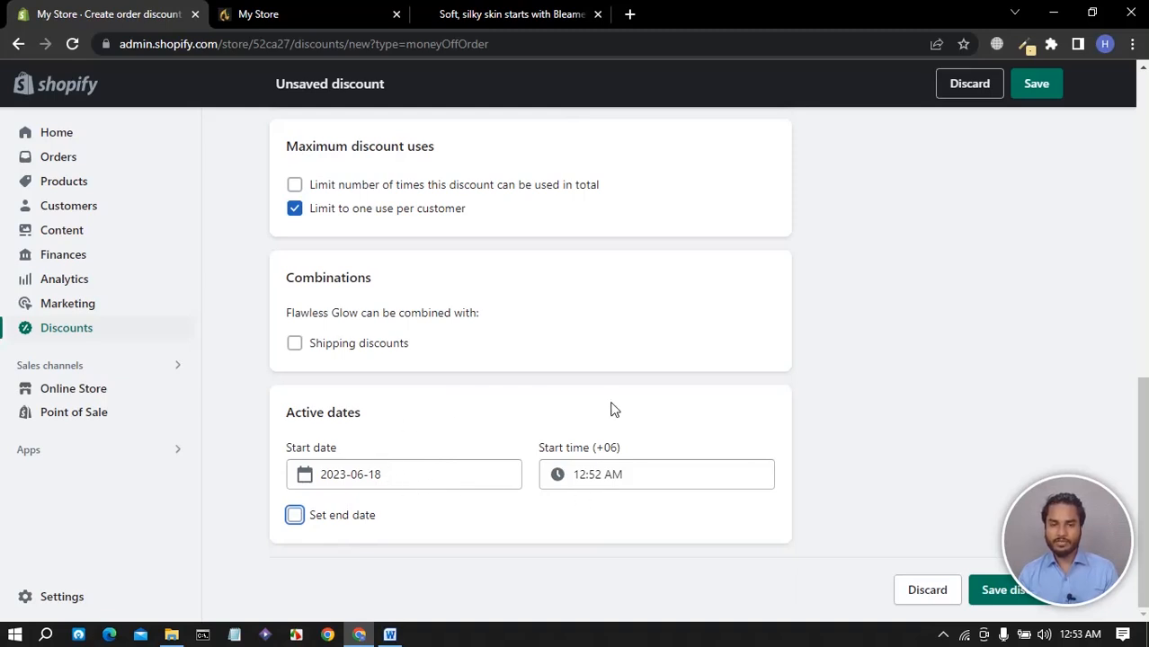
Step: Review the order discount's settings, save it and return to the list of discounts
scroll(641, 318, up, 10)
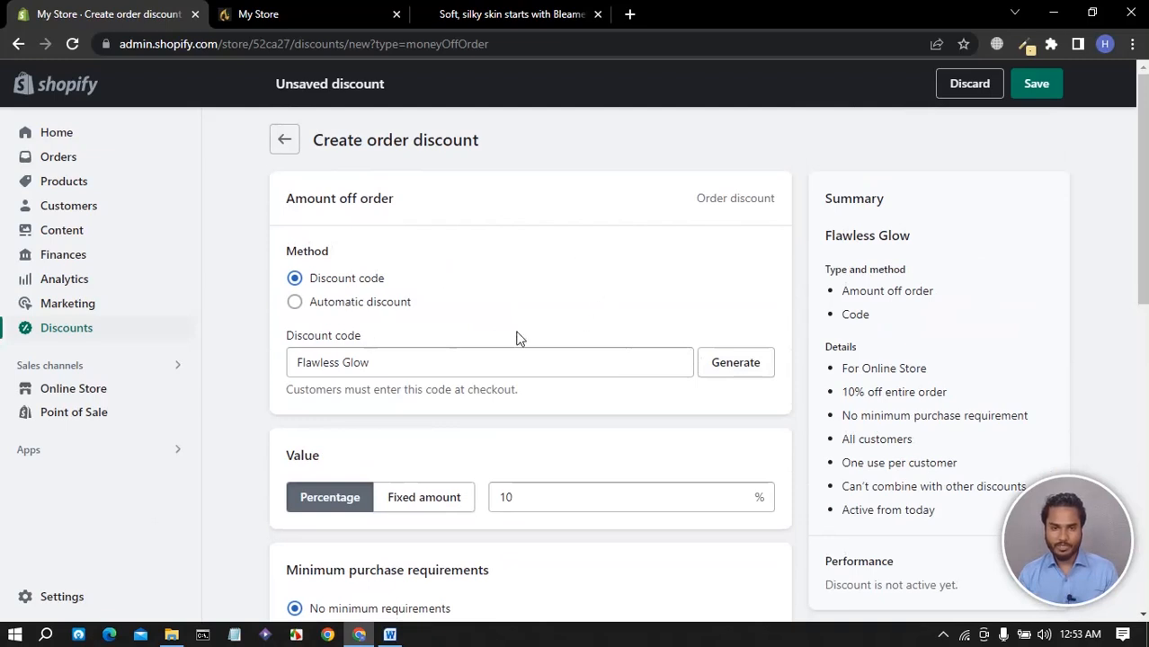
scroll(526, 338, down, 3)
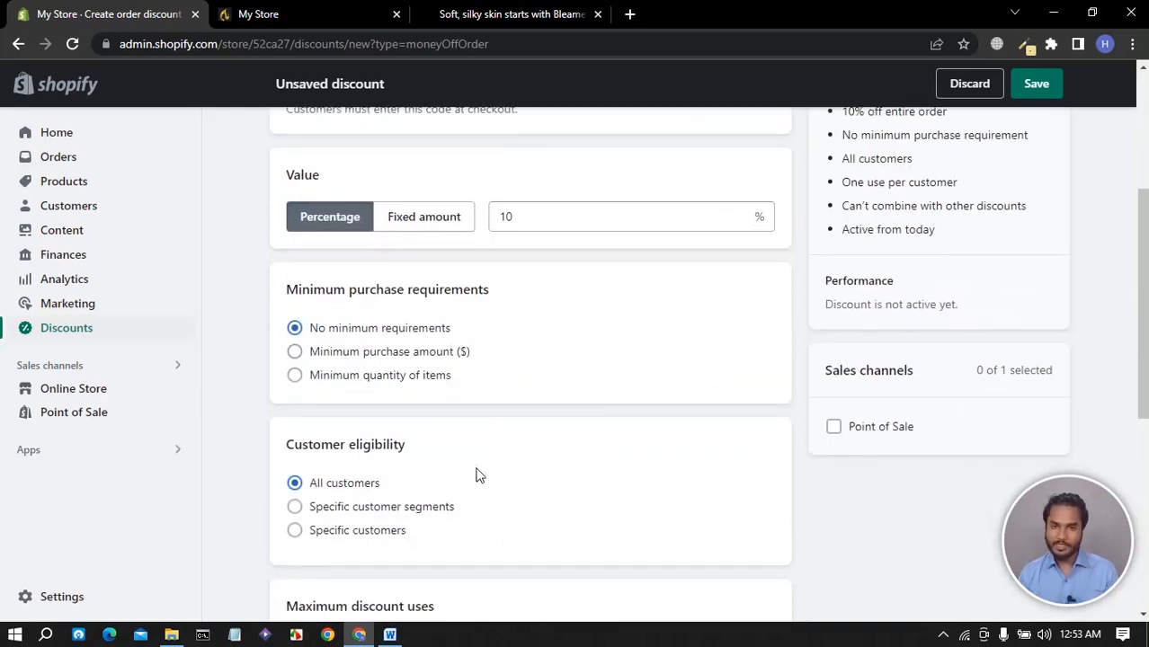
scroll(415, 448, down, 3)
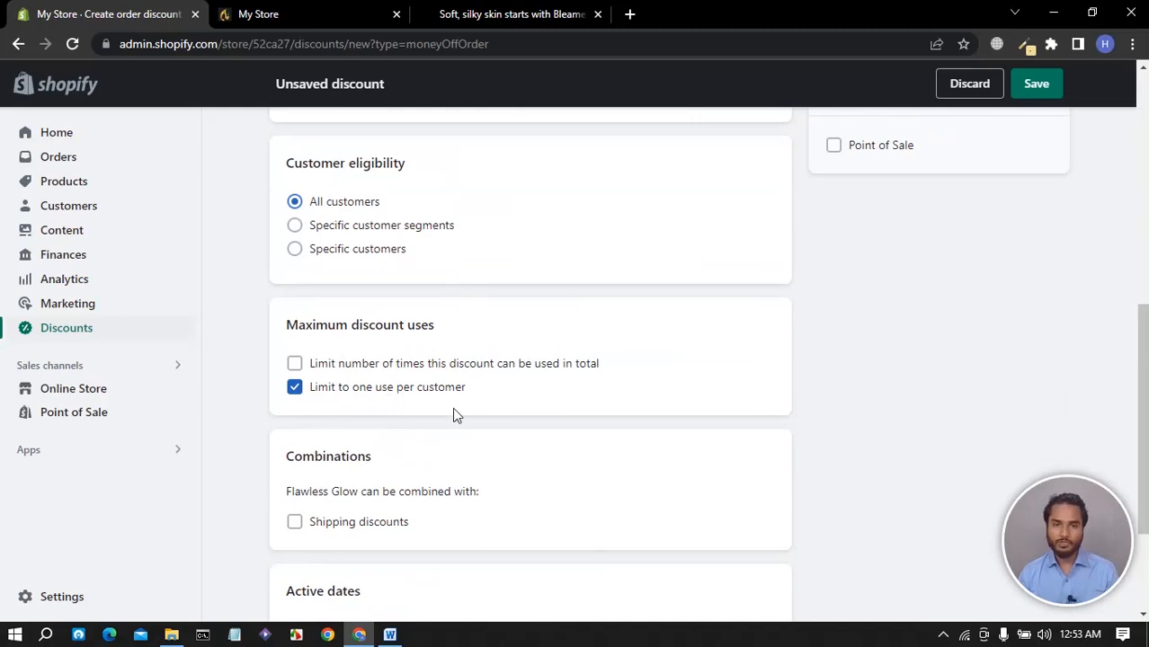
scroll(579, 408, down, 3)
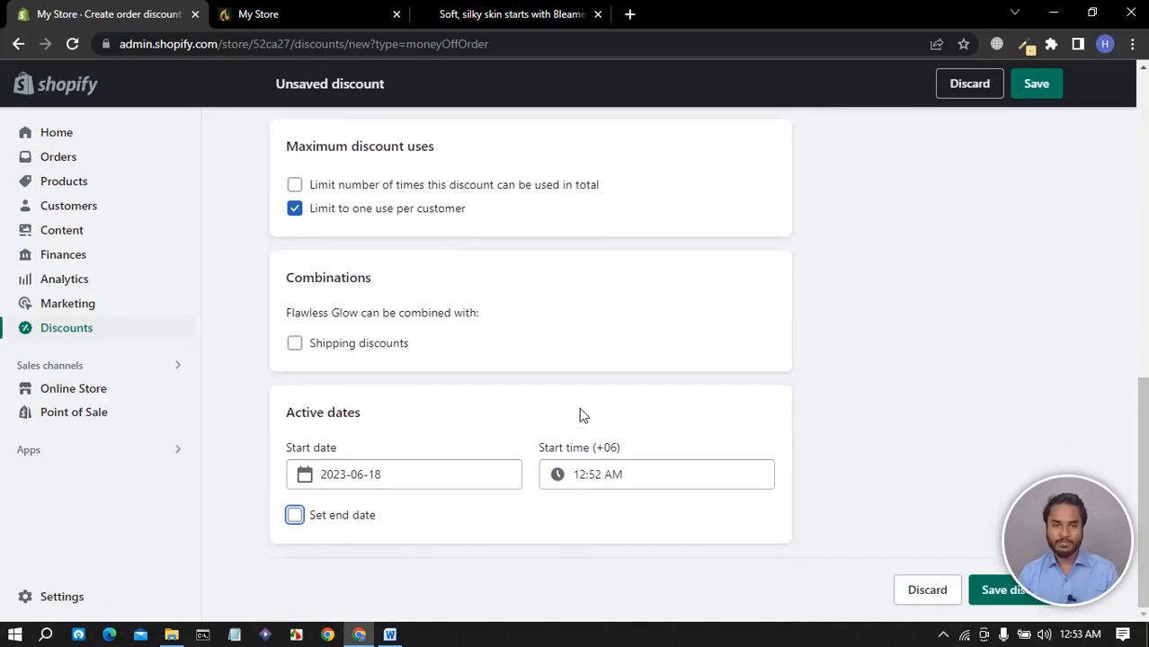
scroll(977, 352, up, 10)
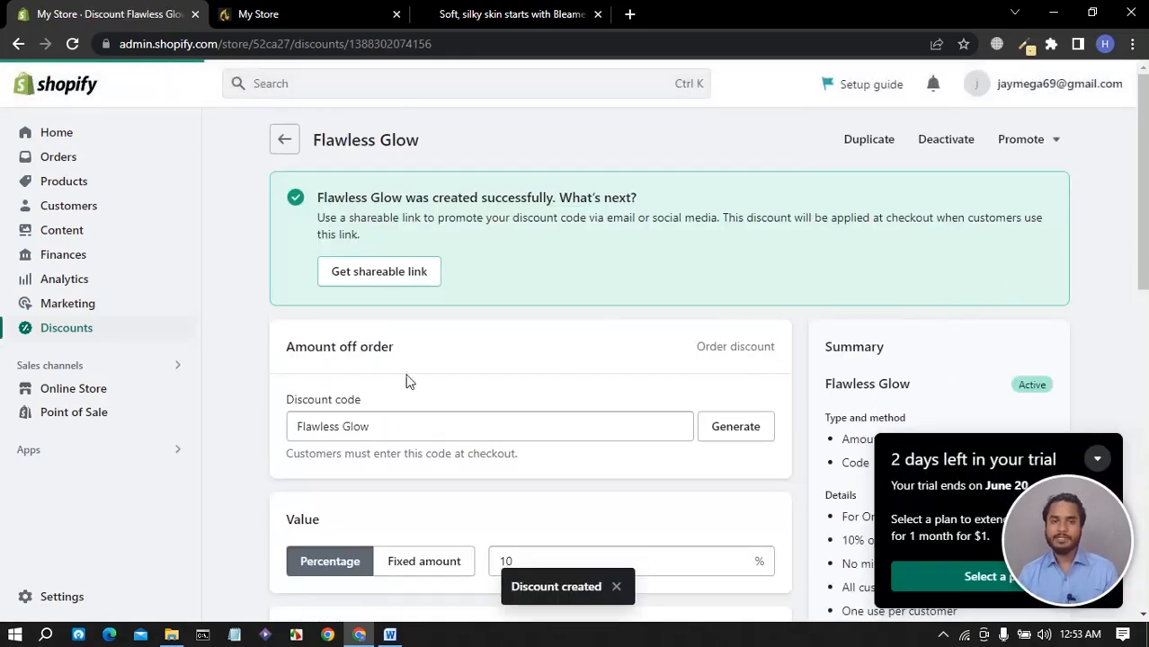
scroll(546, 382, down, 3)
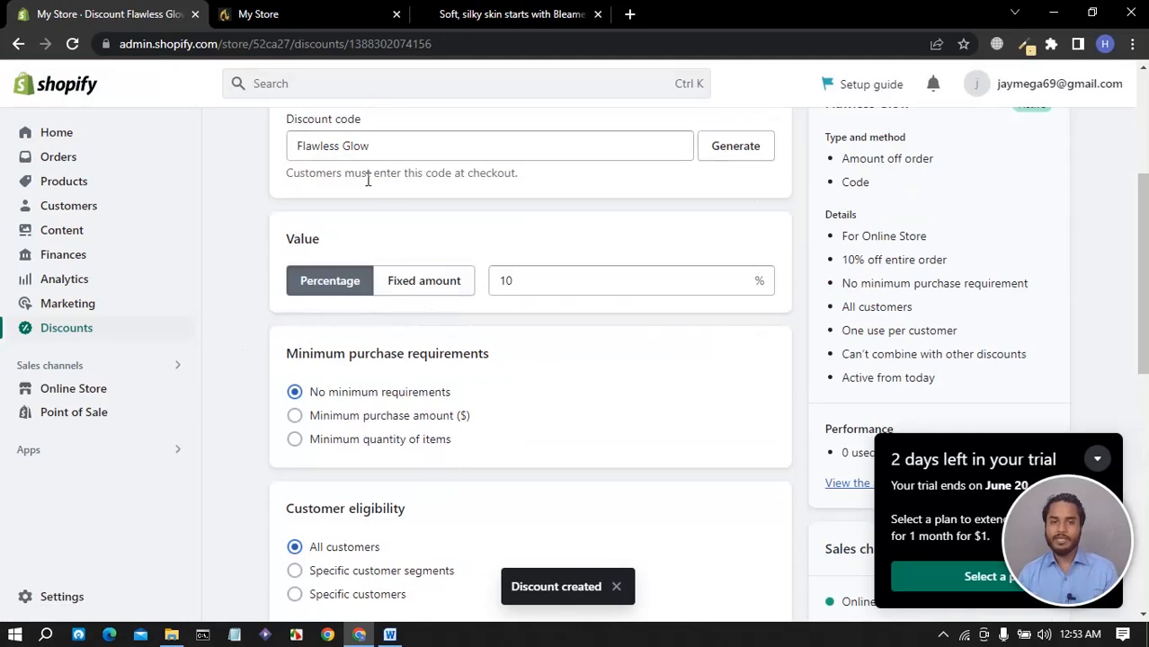
click(88, 337)
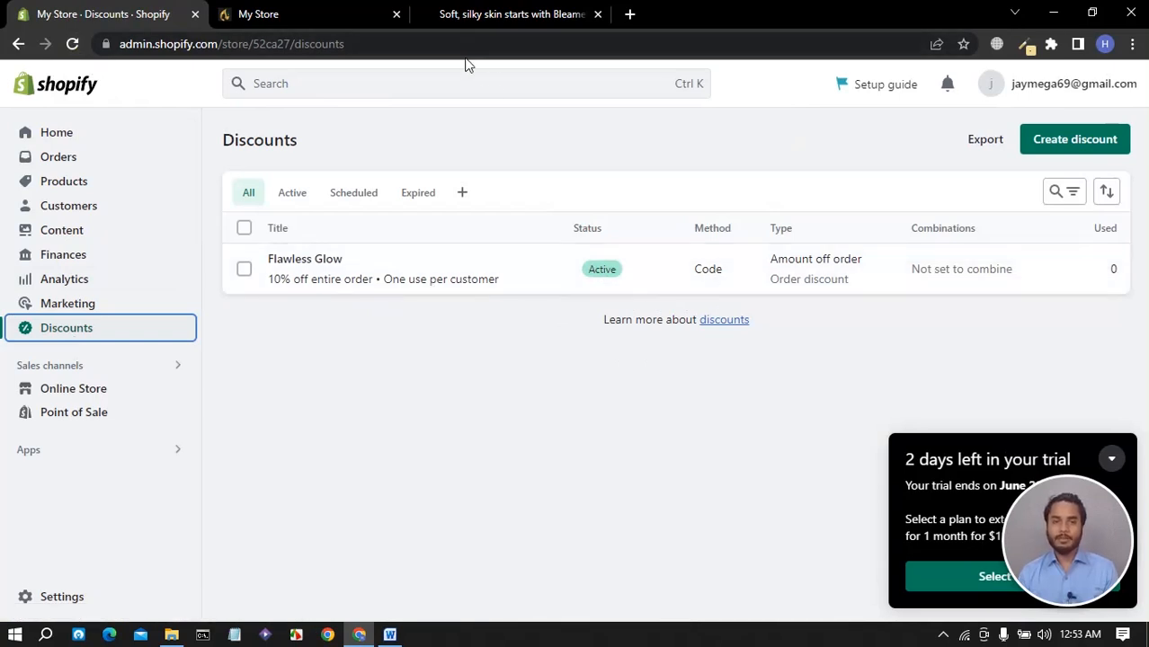
Step: Copy the code "Flawless Glow" from the announcement bar of the live storefront
click(315, 16)
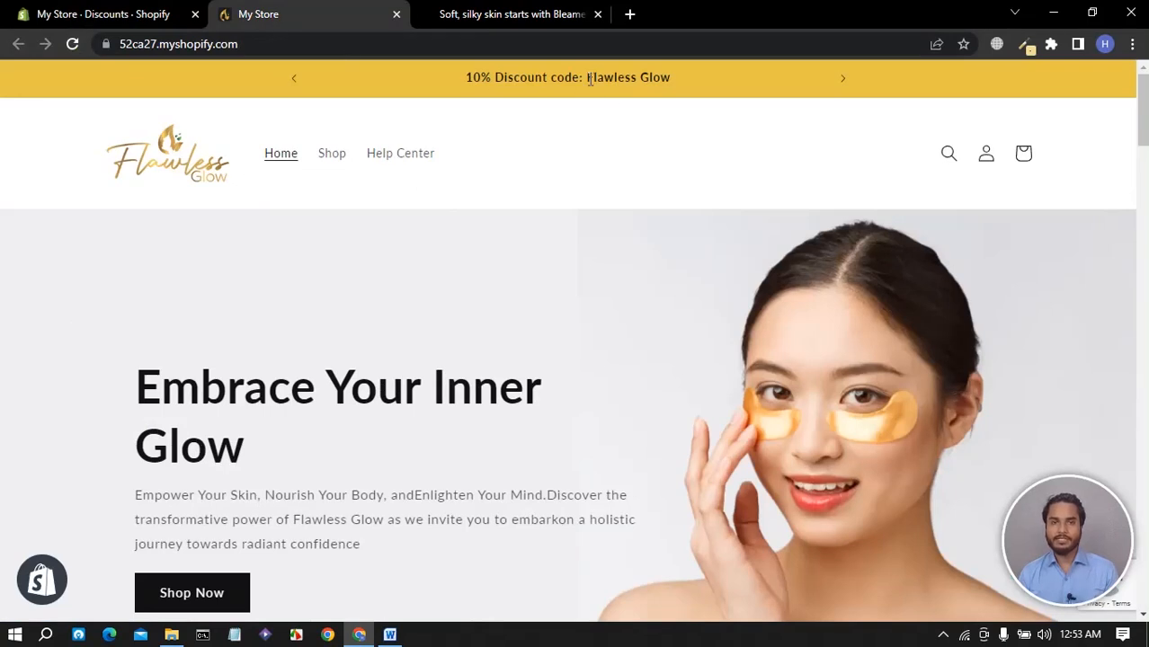
drag(587, 77, 674, 77)
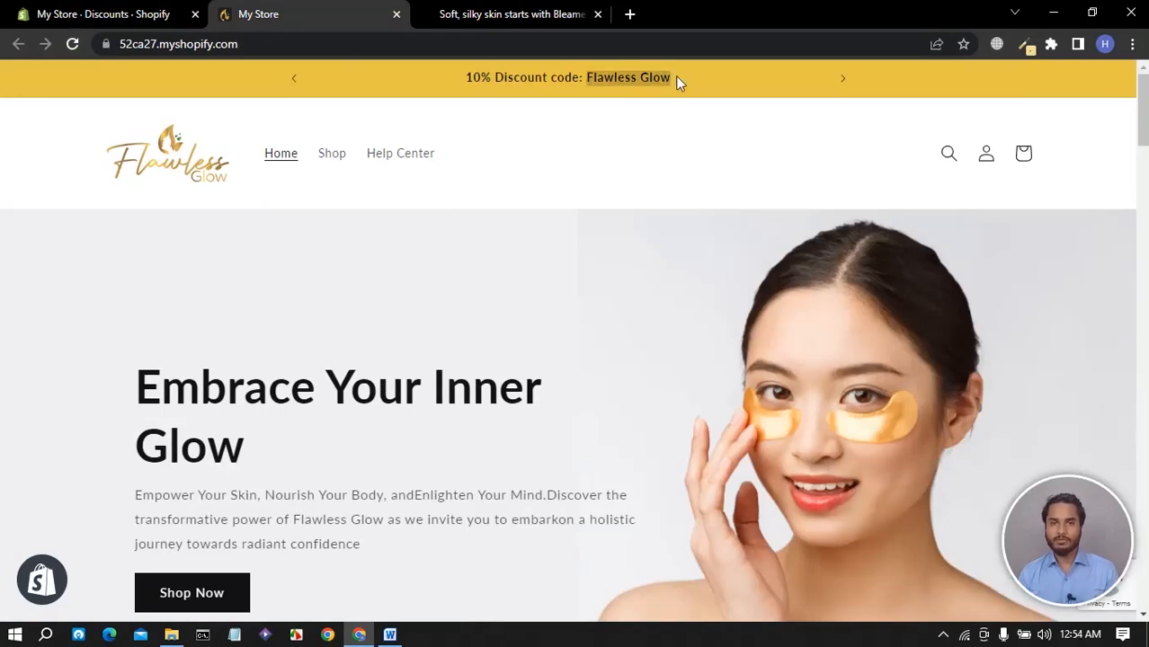
right_click(640, 79)
click(665, 88)
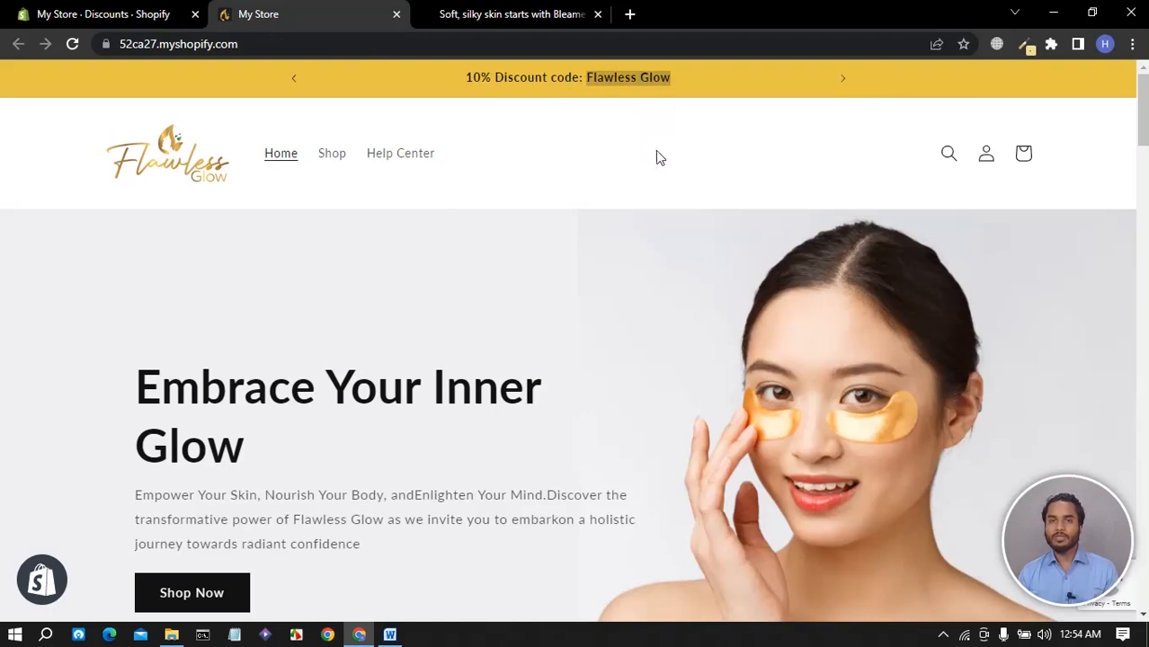
Step: Open the 24K Gold Luxury Skin Care Value Bundle product page and add Bundle 1 to the cart
scroll(701, 322, down, 10)
scroll(674, 328, up, 5)
scroll(676, 331, down, 5)
scroll(748, 416, up, 8)
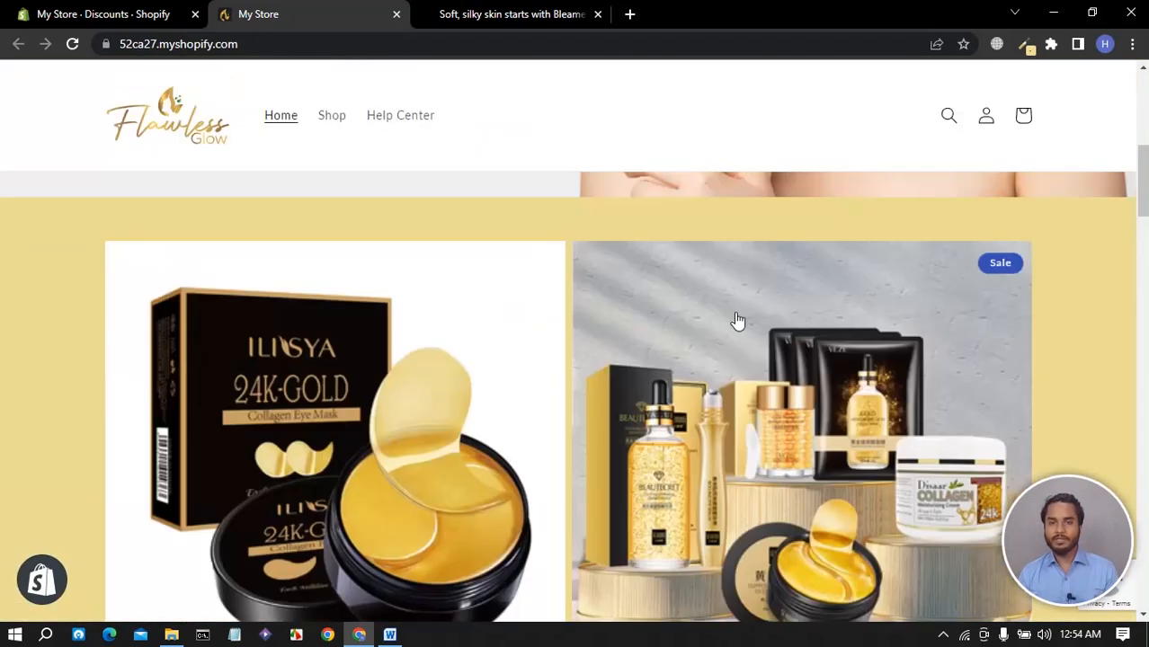
scroll(752, 508, down, 6)
click(779, 166)
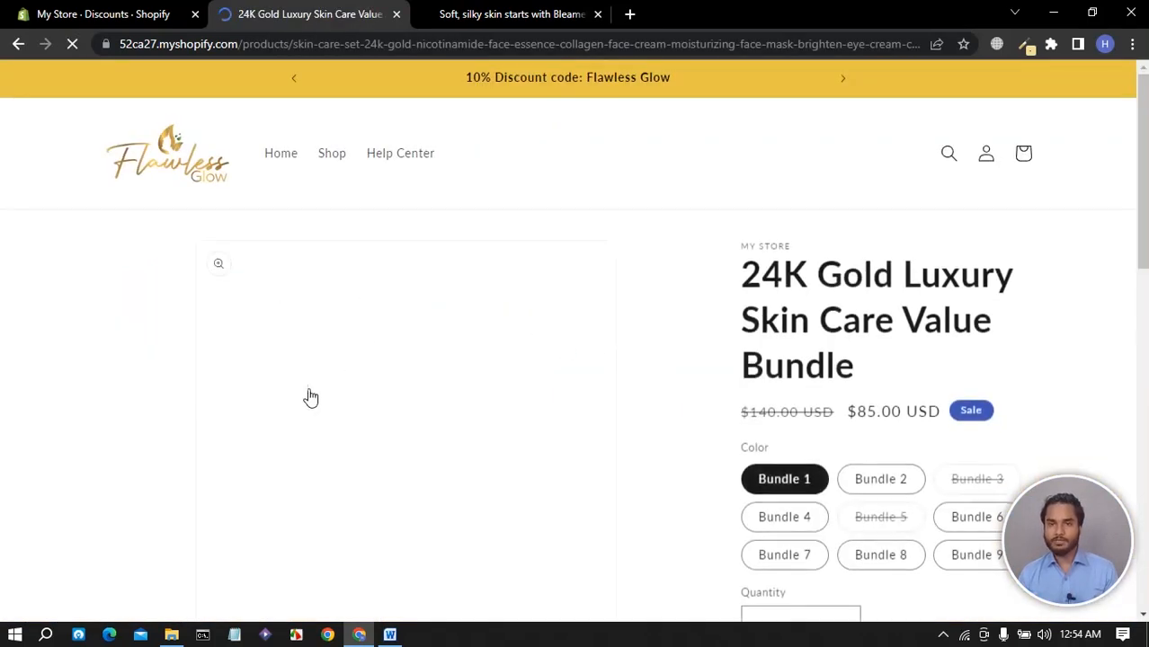
scroll(719, 315, down, 2)
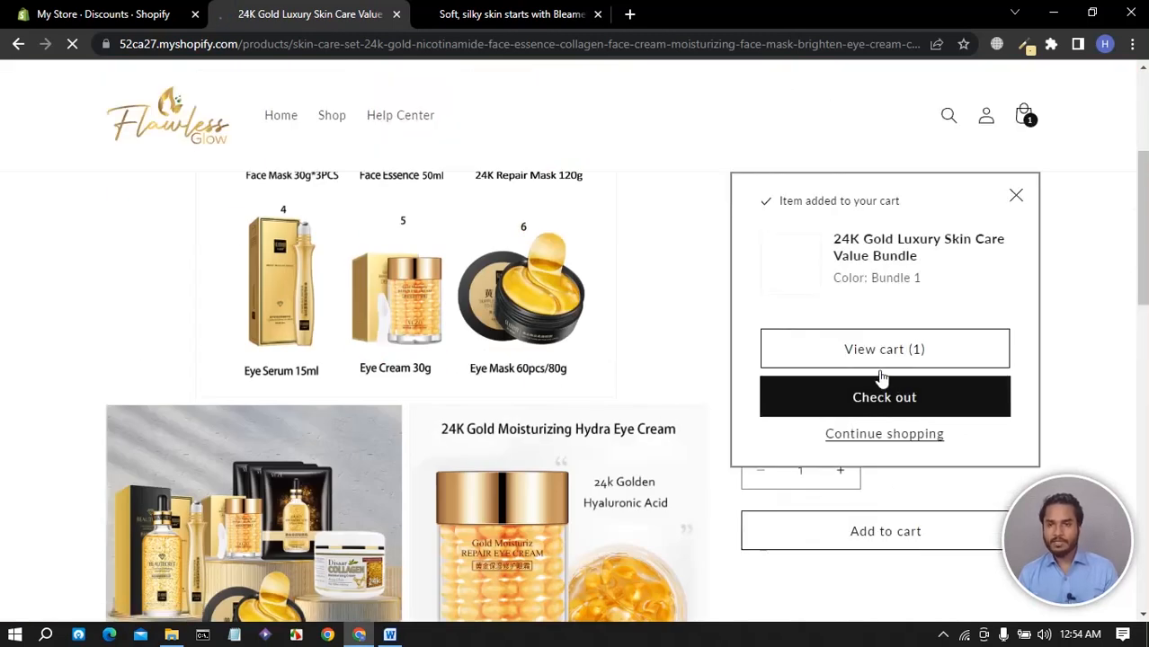
Step: View the shopping cart and proceed to checkout with the skin care bundle
click(874, 353)
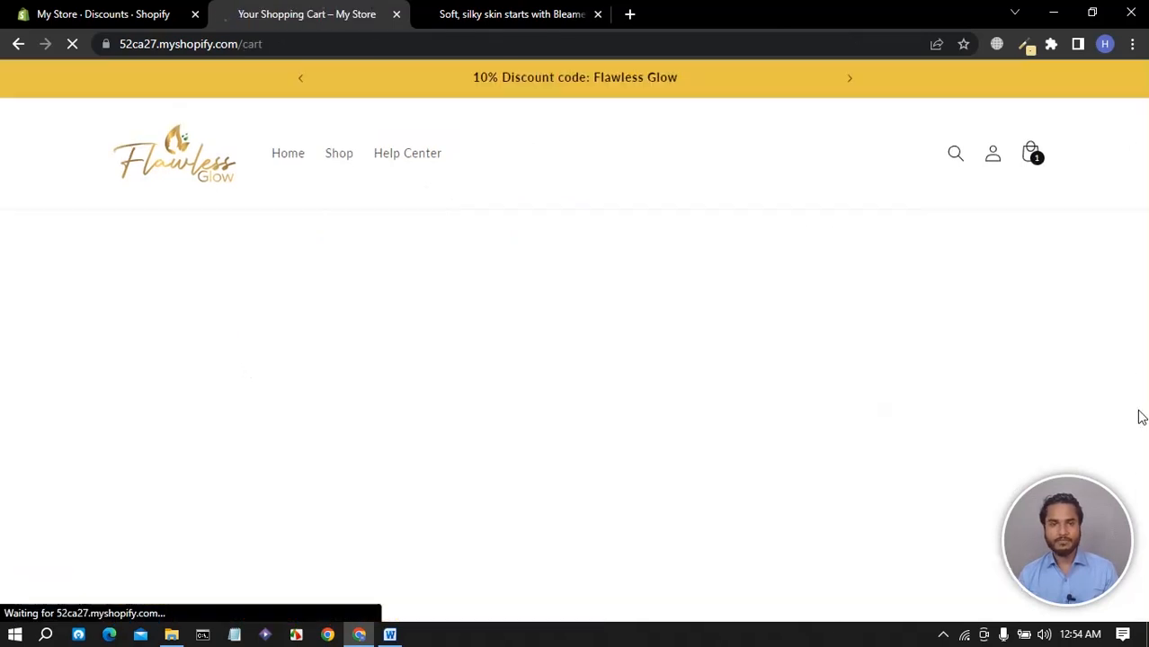
scroll(428, 391, down, 3)
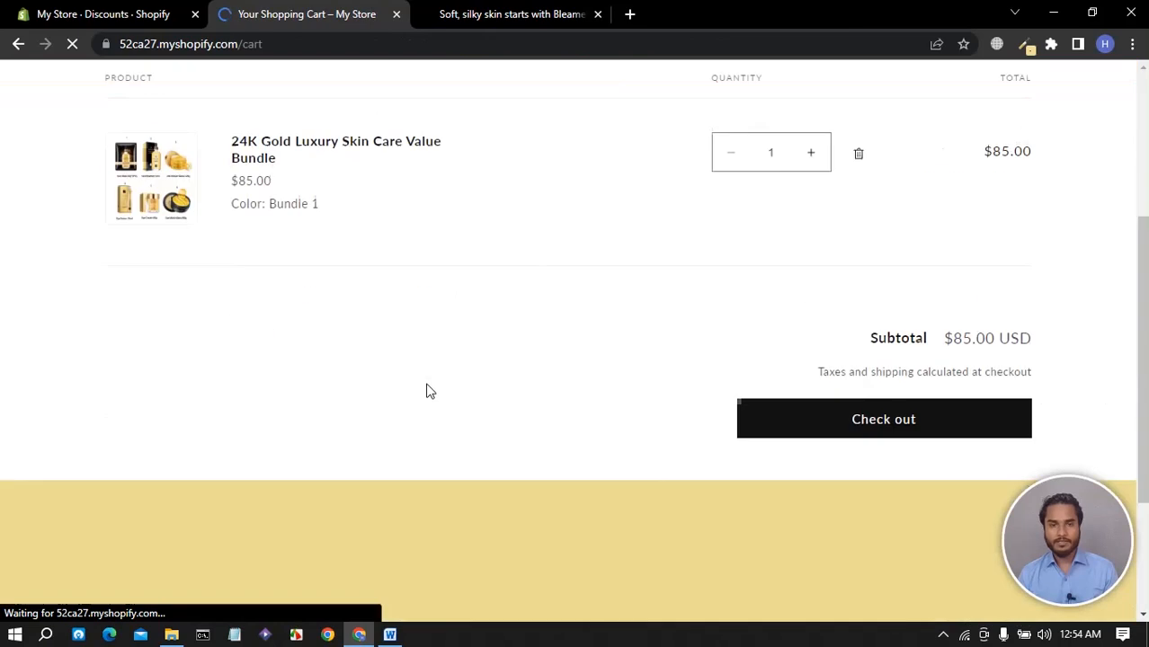
scroll(858, 353, down, 3)
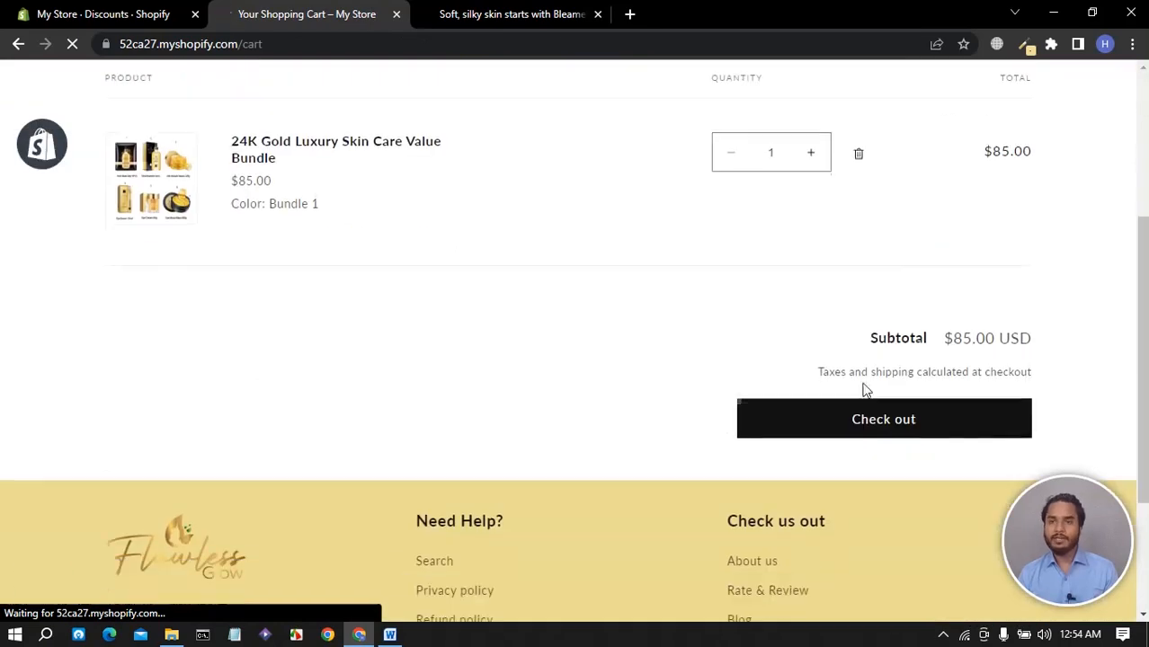
click(880, 419)
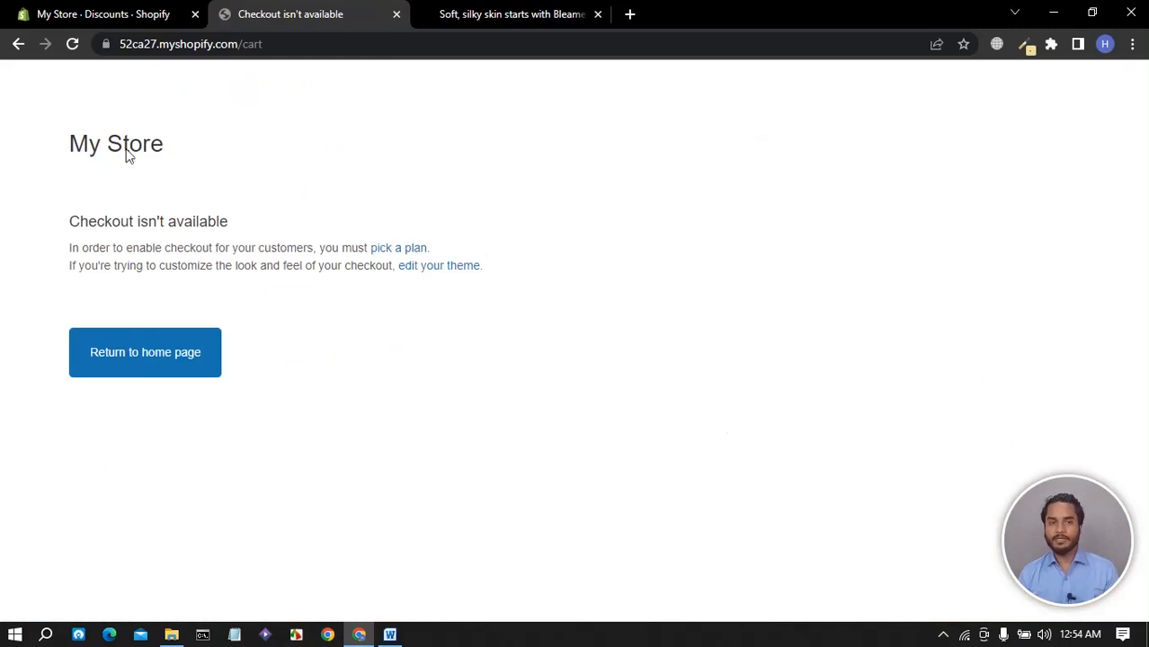
Step: Go back to the shopping cart page and view its order summary, checking the admin's discount list on the way
click(17, 44)
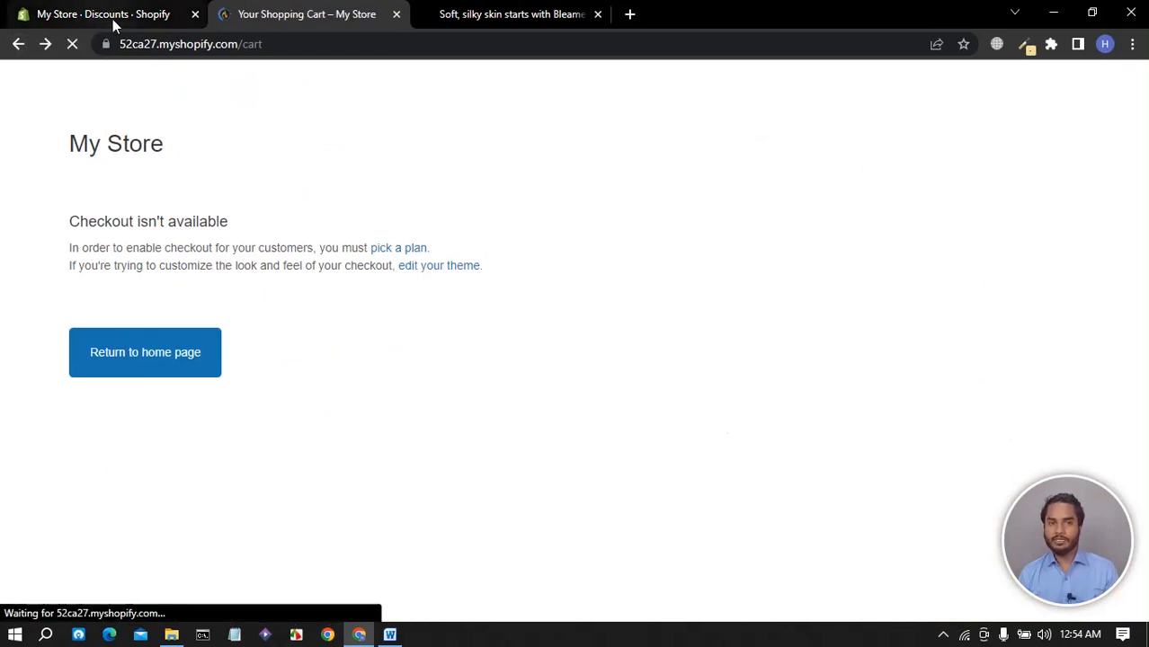
click(112, 16)
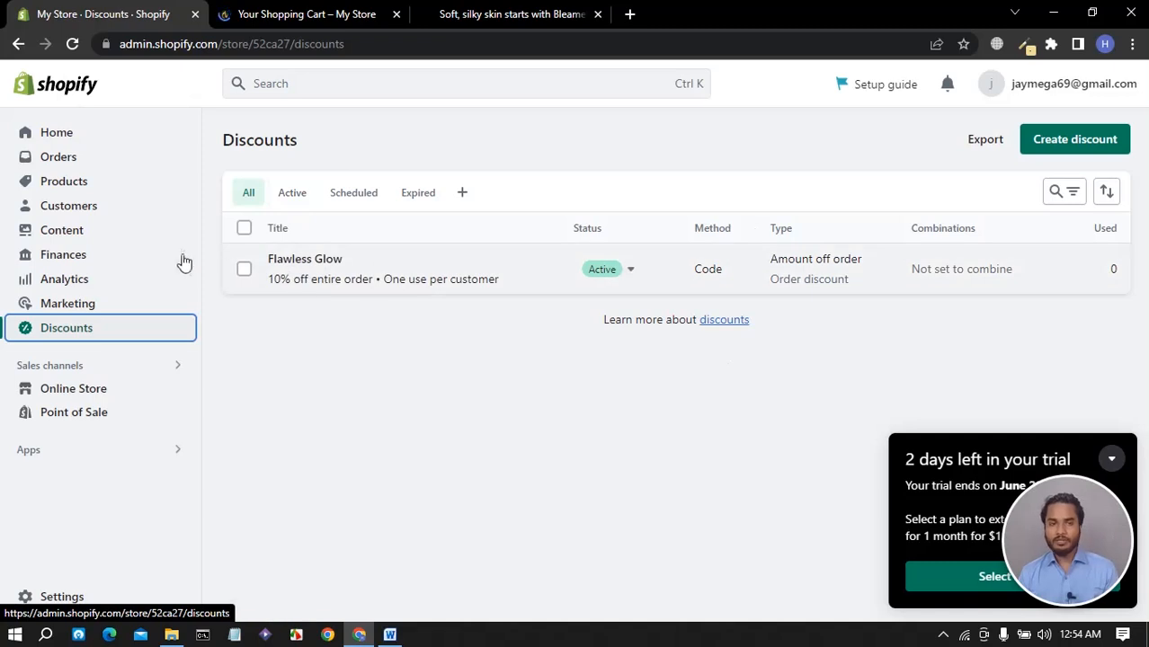
click(332, 15)
scroll(534, 281, down, 3)
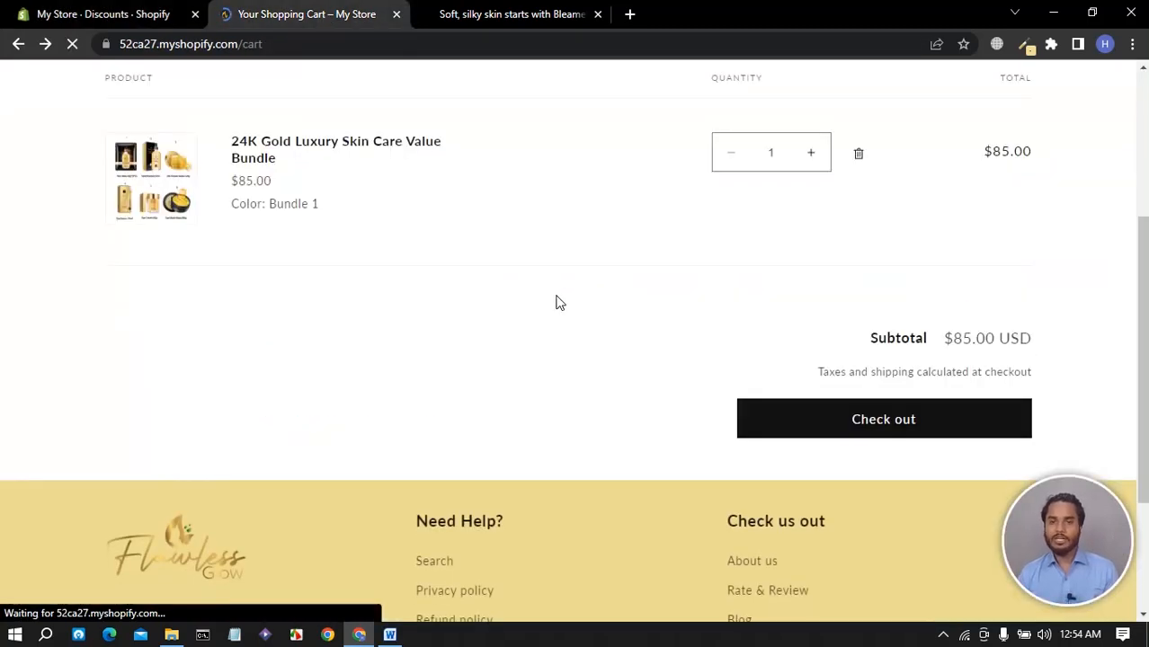